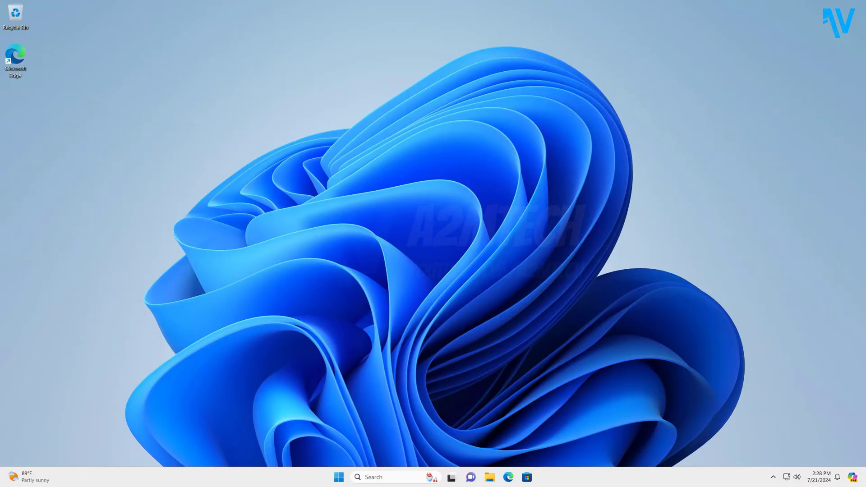
- Launch Settings from the Start menu and go to the System page
click(340, 478)
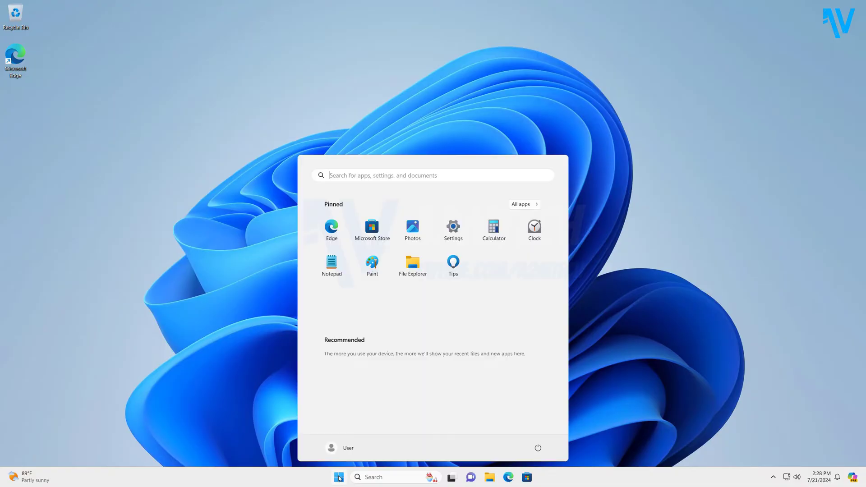
click(454, 229)
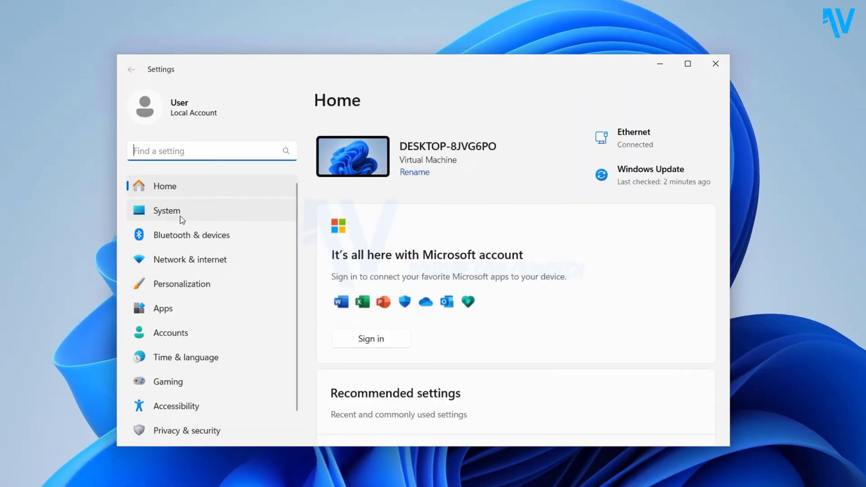
click(174, 214)
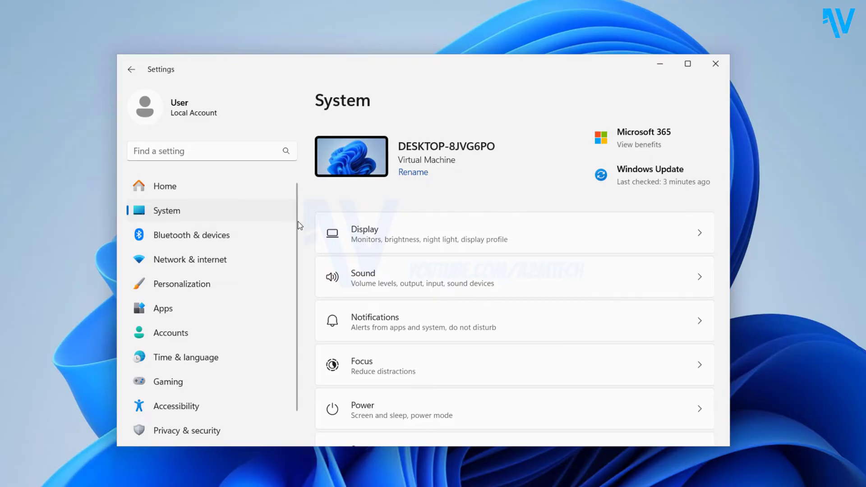
scroll(304, 270, down, 1)
scroll(306, 273, down, 2)
scroll(305, 270, down, 1)
scroll(305, 270, down, 1)
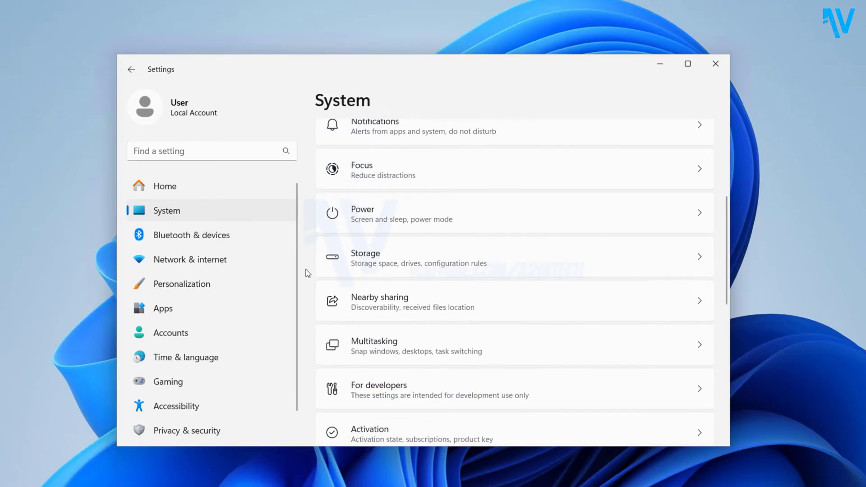
scroll(305, 269, down, 3)
scroll(305, 270, down, 2)
scroll(306, 271, down, 2)
scroll(307, 271, down, 2)
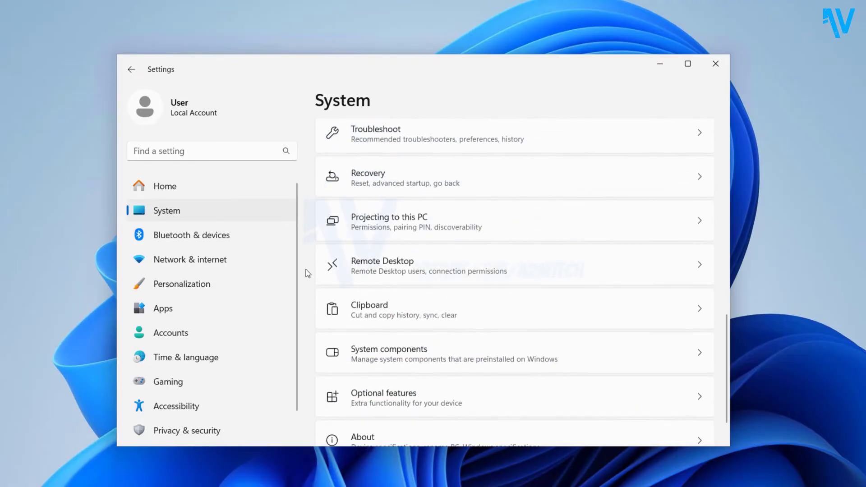
scroll(306, 271, down, 1)
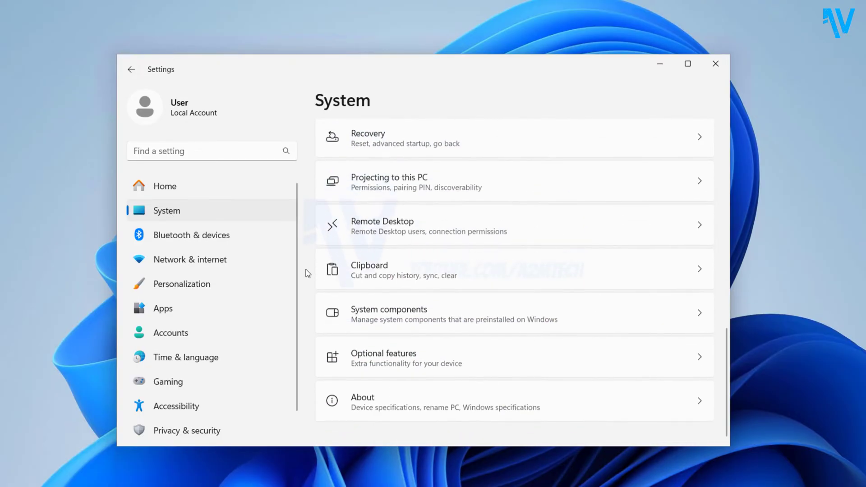
- Open System components and bring up the more-options menu for Game Bar
click(400, 319)
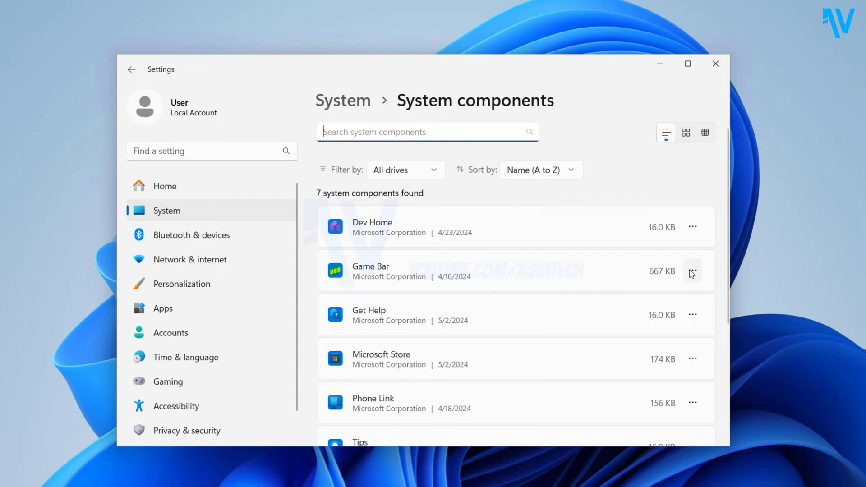
click(693, 271)
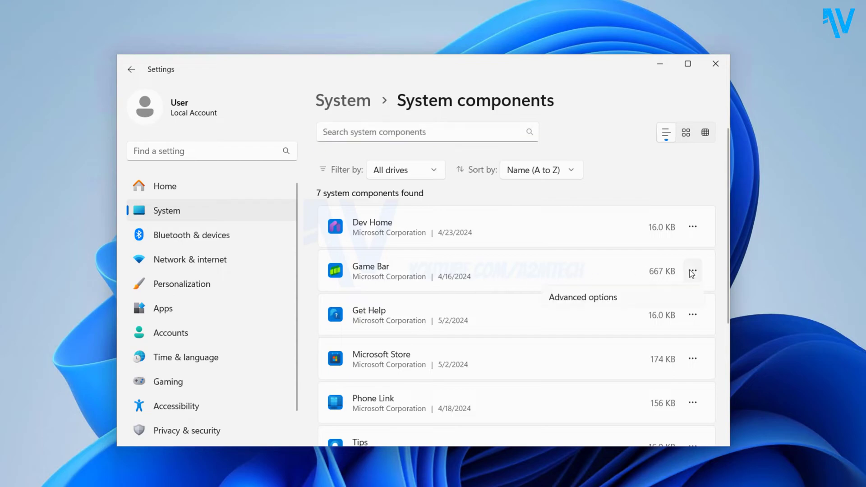
- In Game Bar's Advanced options, set 'Let this system component run in background' to Never
click(595, 300)
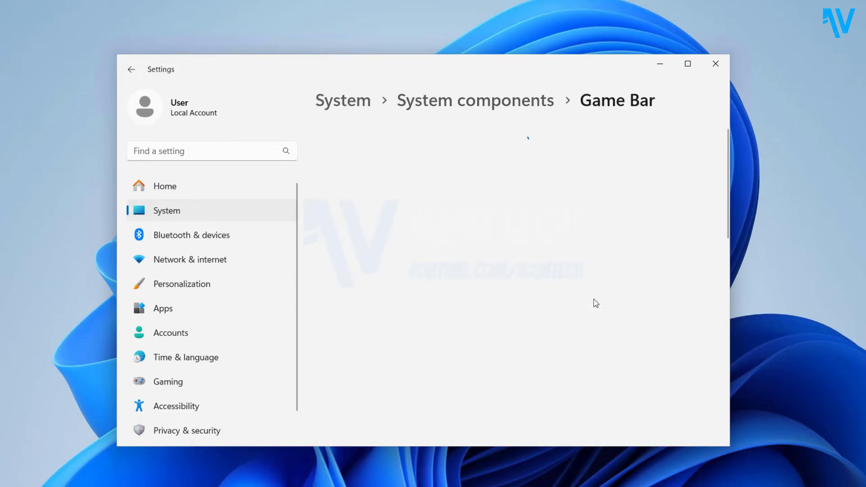
scroll(468, 345, down, 3)
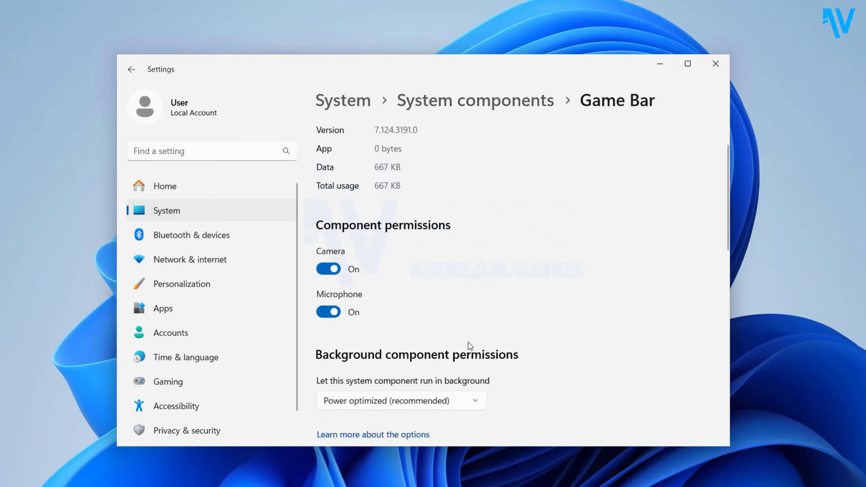
click(428, 307)
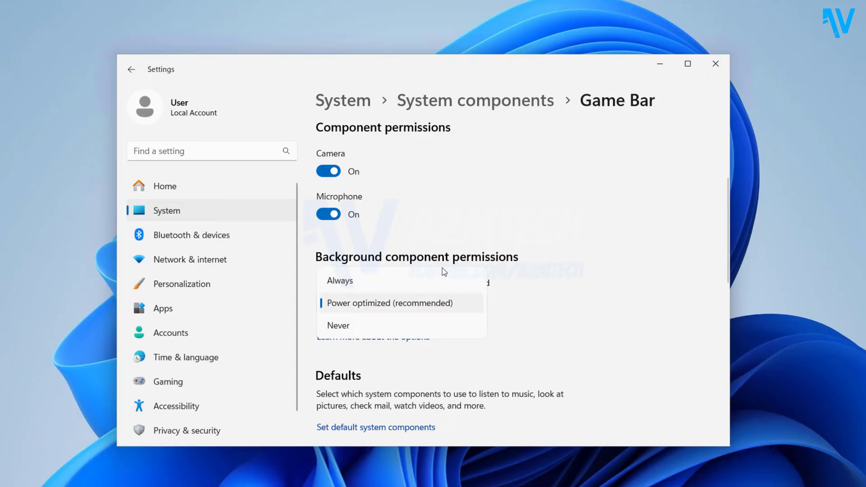
click(359, 331)
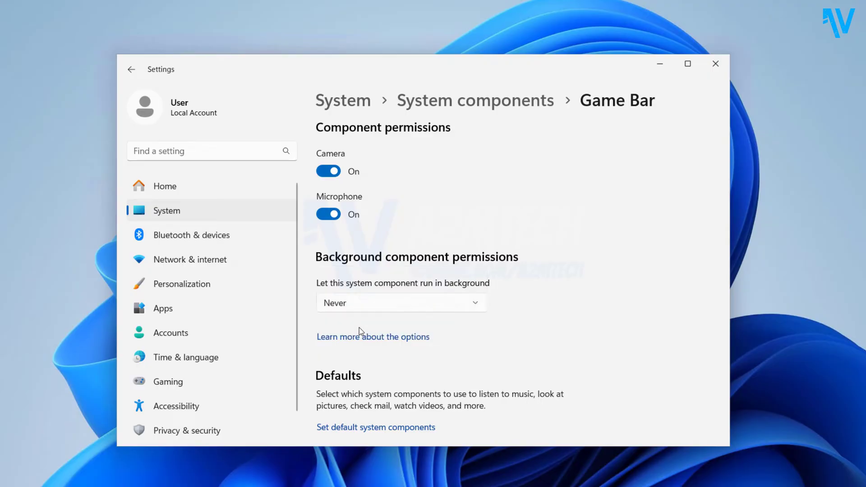
scroll(363, 335, down, 3)
scroll(363, 336, down, 2)
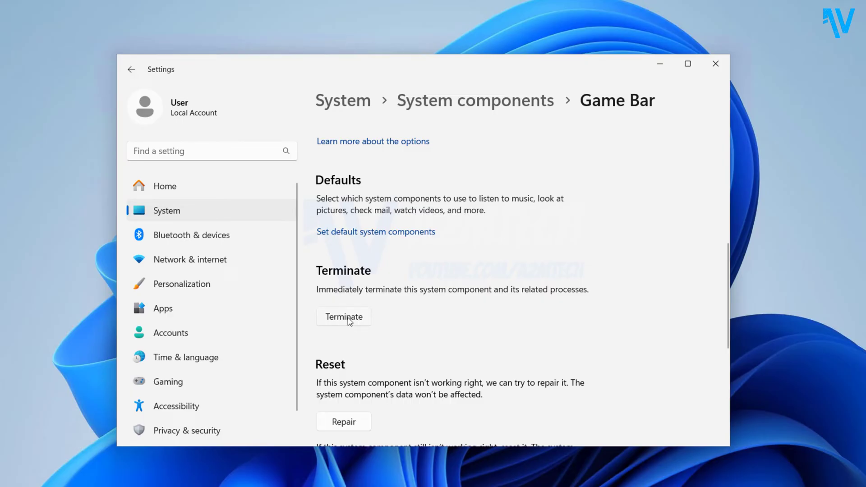
scroll(371, 343, down, 2)
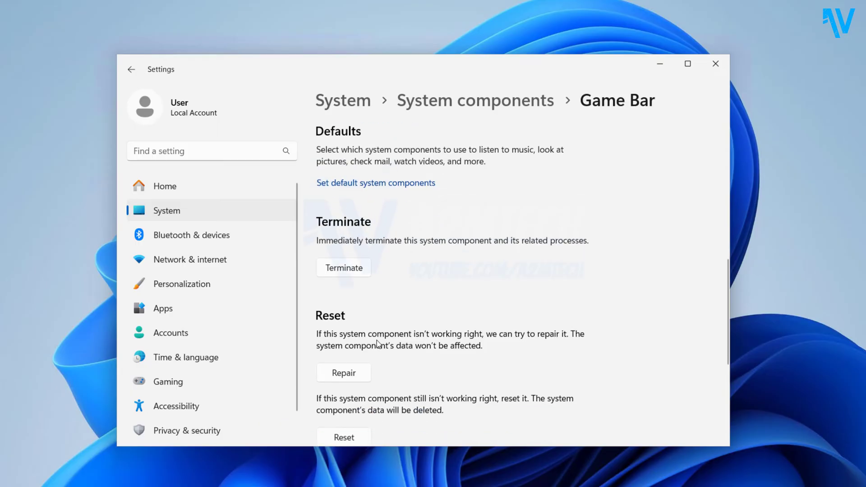
scroll(381, 343, down, 2)
scroll(379, 343, down, 2)
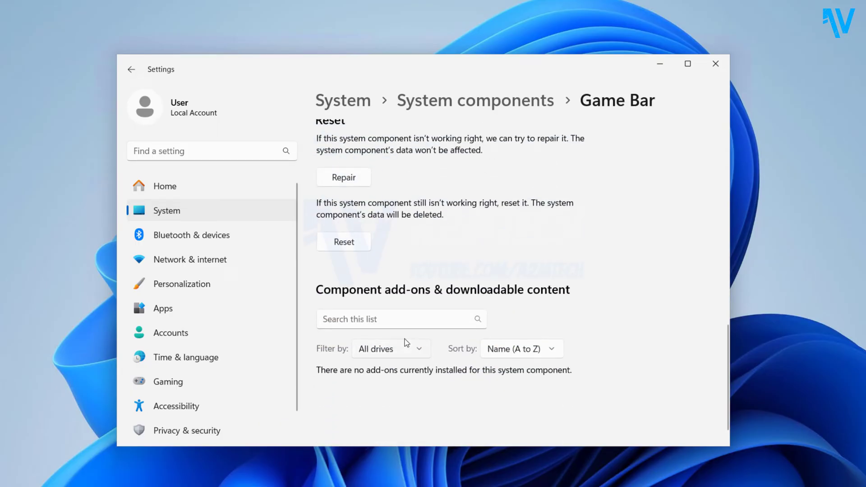
scroll(406, 343, down, 1)
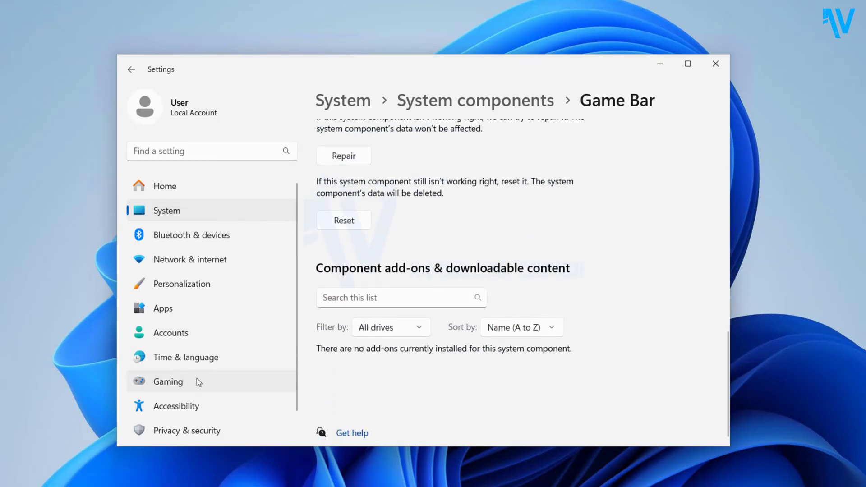
- Turn off 'Allow your controller to open Game Bar' under Gaming > Game Bar
click(181, 385)
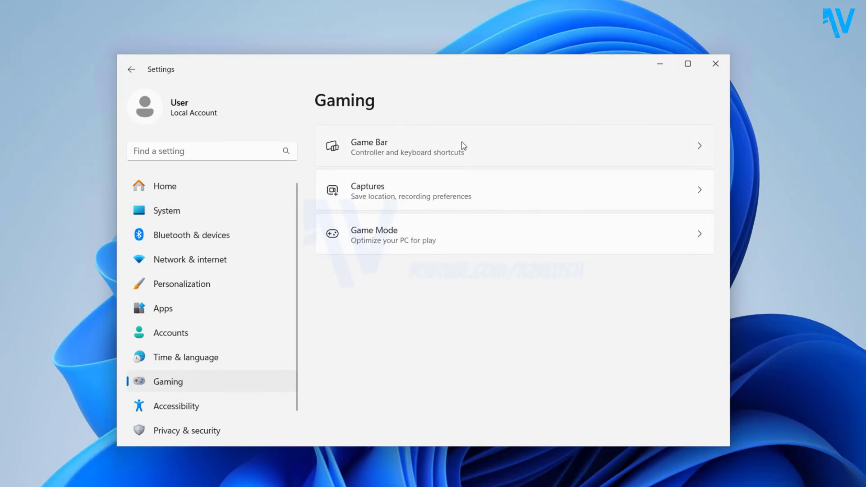
click(603, 146)
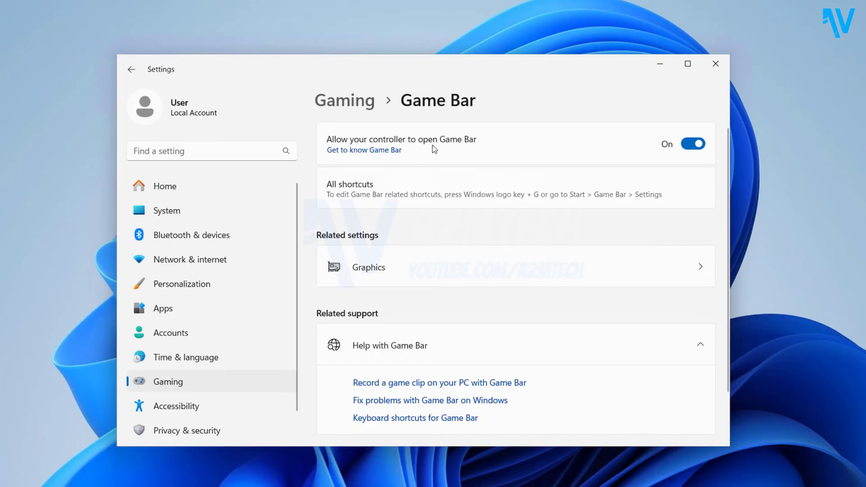
click(688, 145)
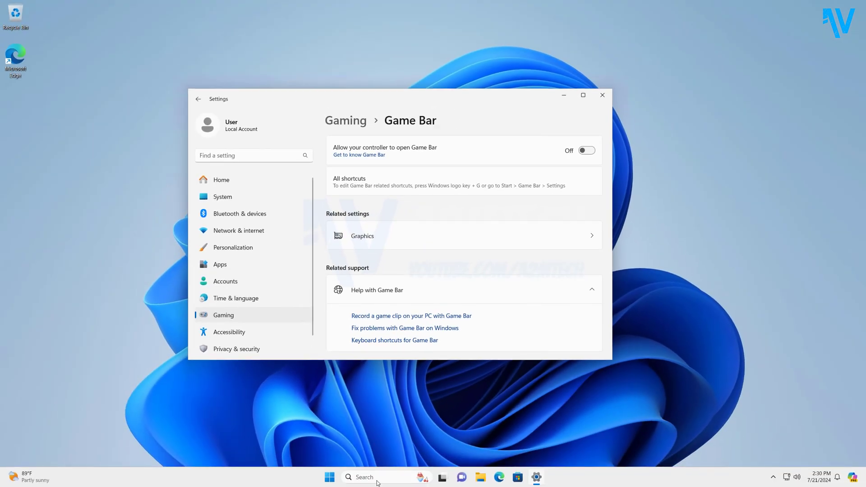
- Start a Windows search from the taskbar Search box to find PowerShell
click(378, 482)
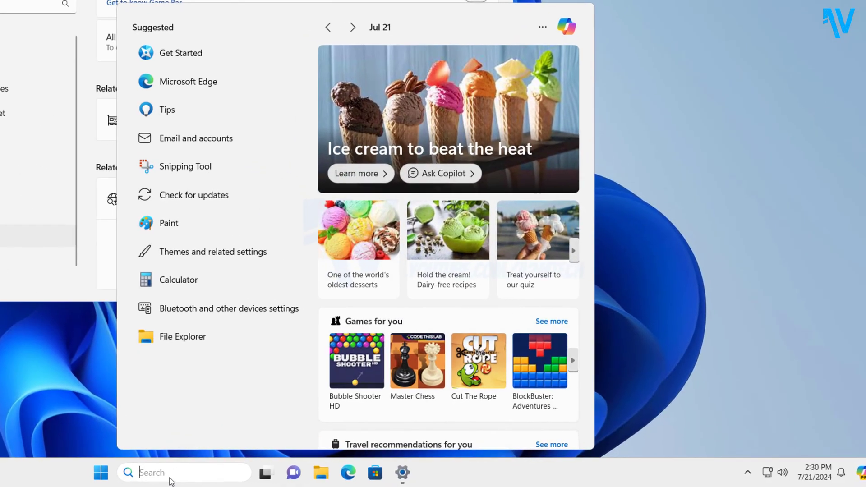
text(power)
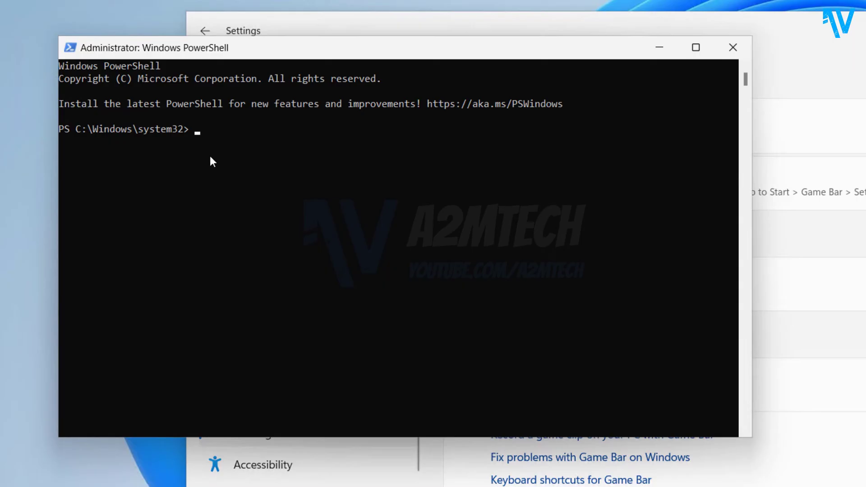
text(Get-AppxPackage Microsoft.XboxGamingOverlay | Remove-AppxPackage)
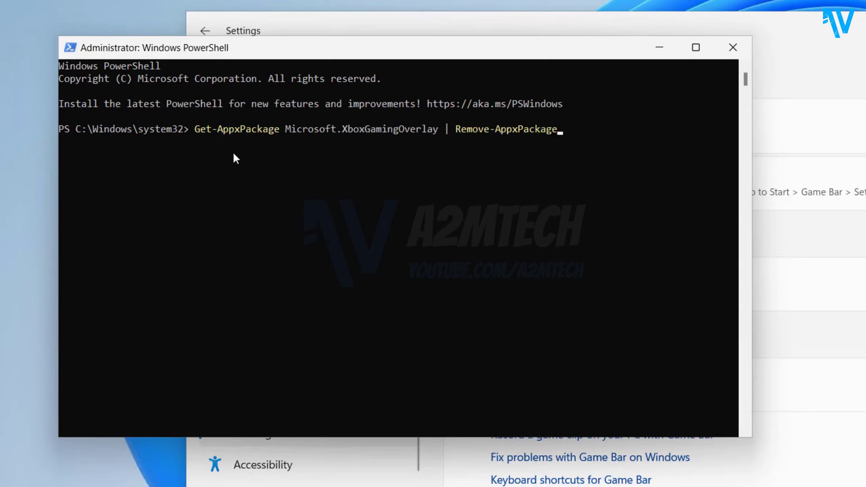
- Run 'Get-AppxPackage Microsoft.XboxGamingOverlay | Remove-AppxPackage' to uninstall Game Bar
key(Return)
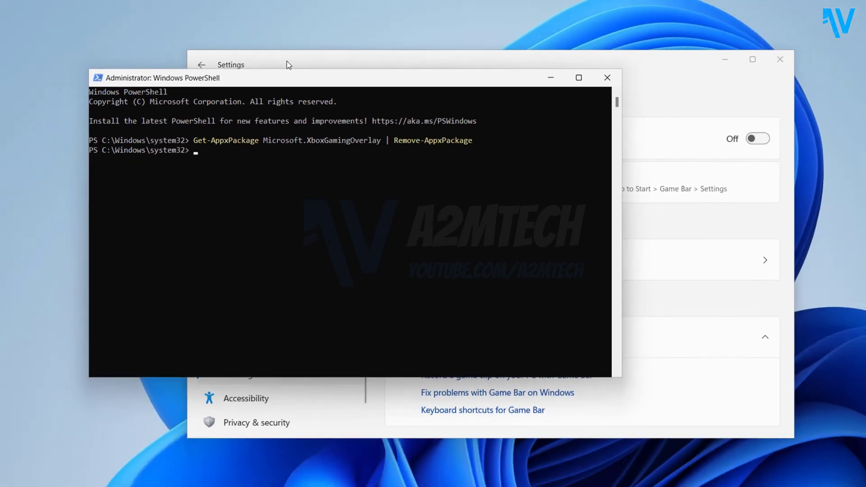
- Back in Settings, reopen System > System components to confirm Game Bar is gone
click(258, 96)
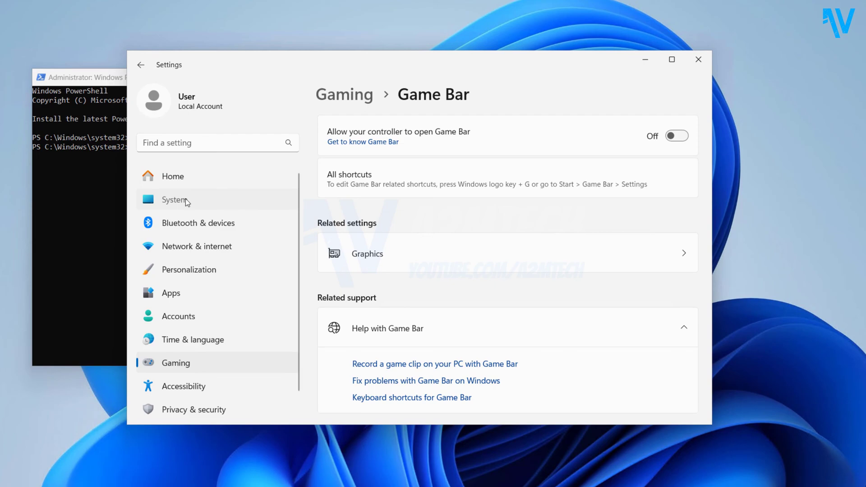
click(186, 198)
scroll(304, 308, down, 3)
scroll(341, 330, down, 2)
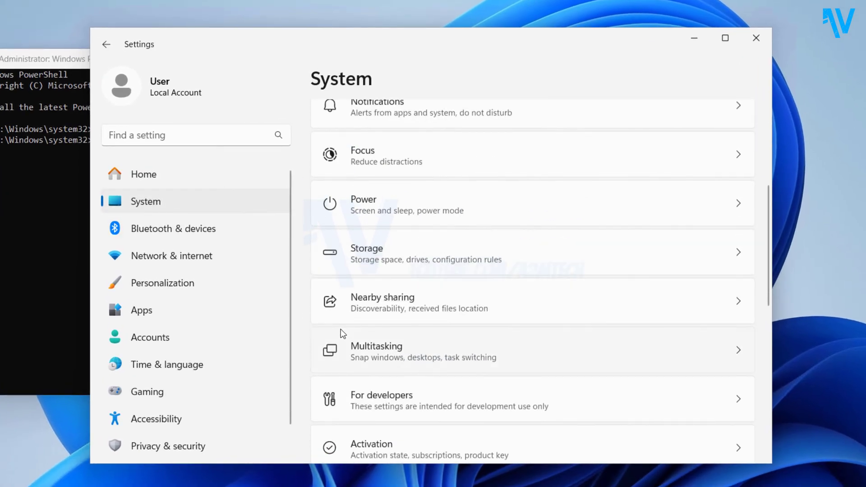
scroll(341, 330, down, 3)
scroll(397, 342, down, 2)
scroll(402, 329, down, 1)
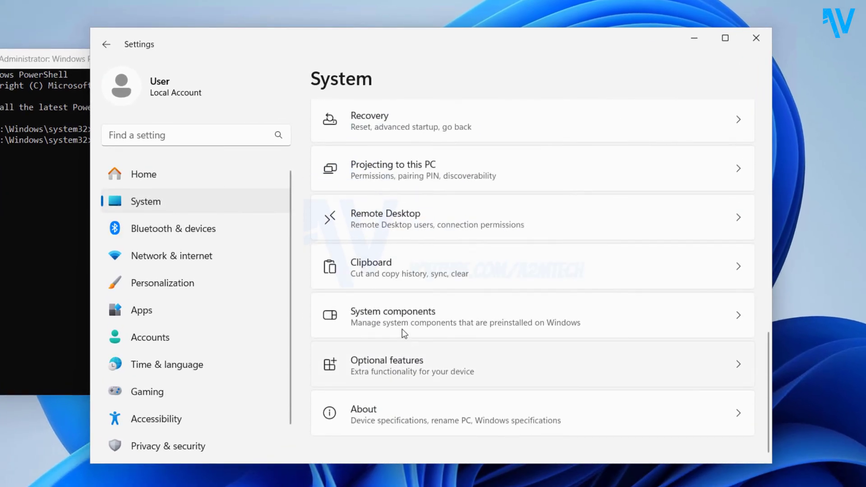
click(404, 326)
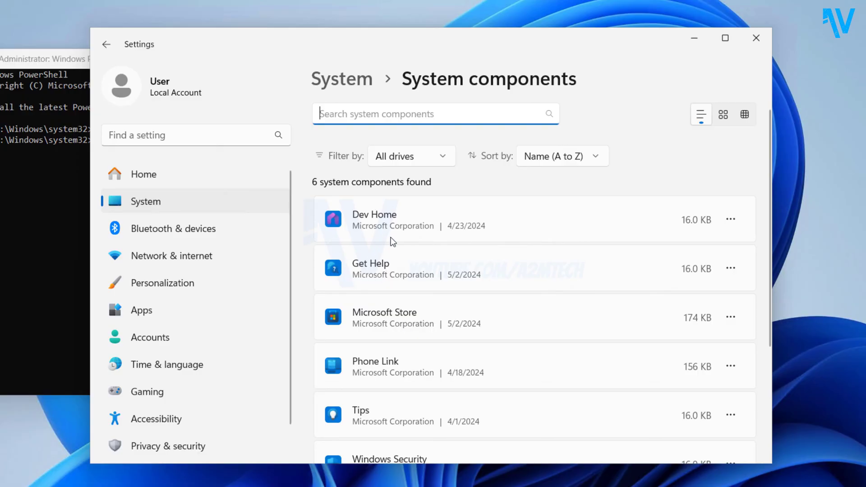
scroll(418, 278, down, 2)
scroll(398, 314, down, 2)
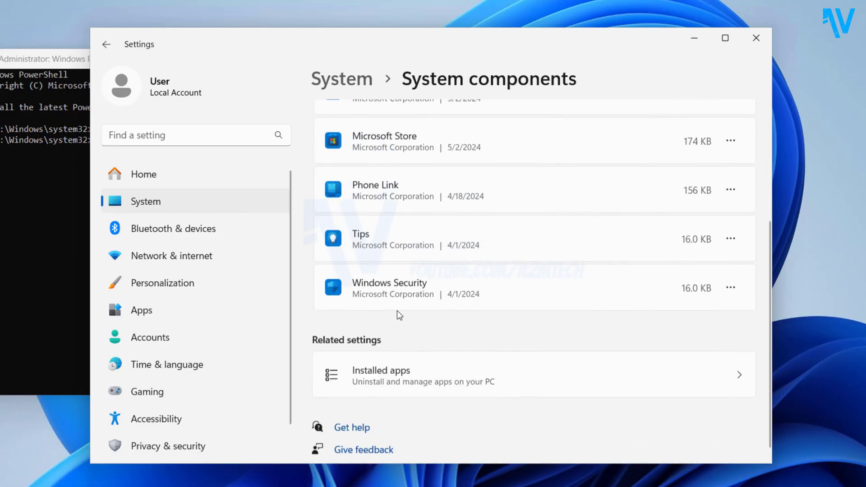
scroll(398, 315, up, 3)
scroll(397, 312, up, 1)
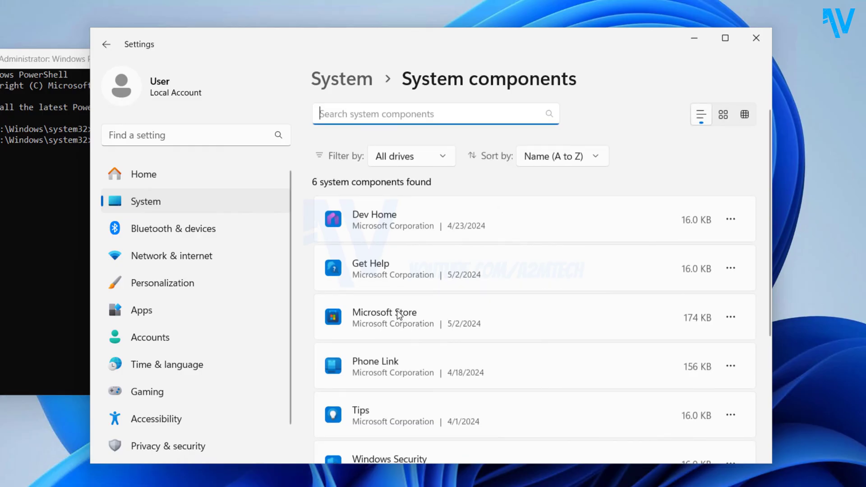